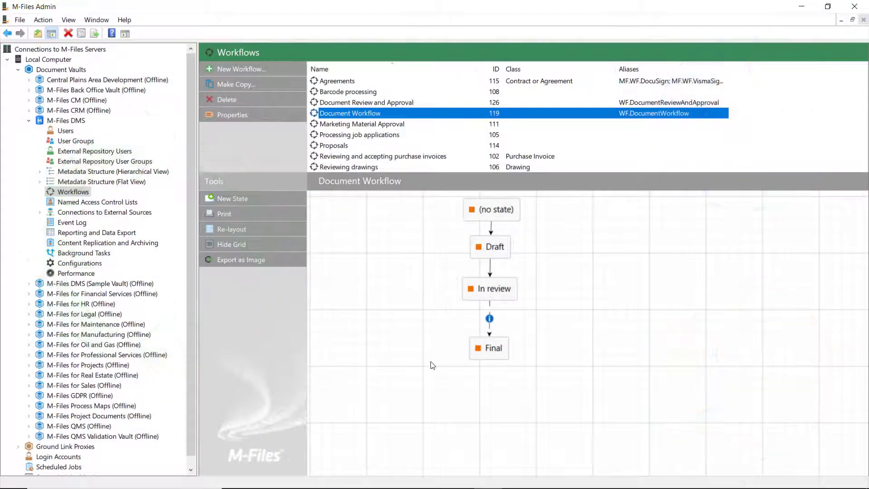
Open the Final state's properties at the Actions page
double_click(493, 353)
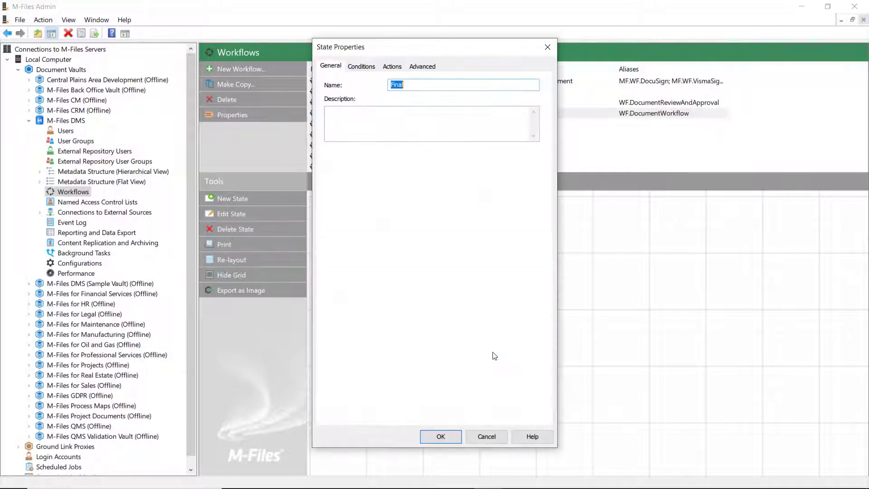
left_click(392, 67)
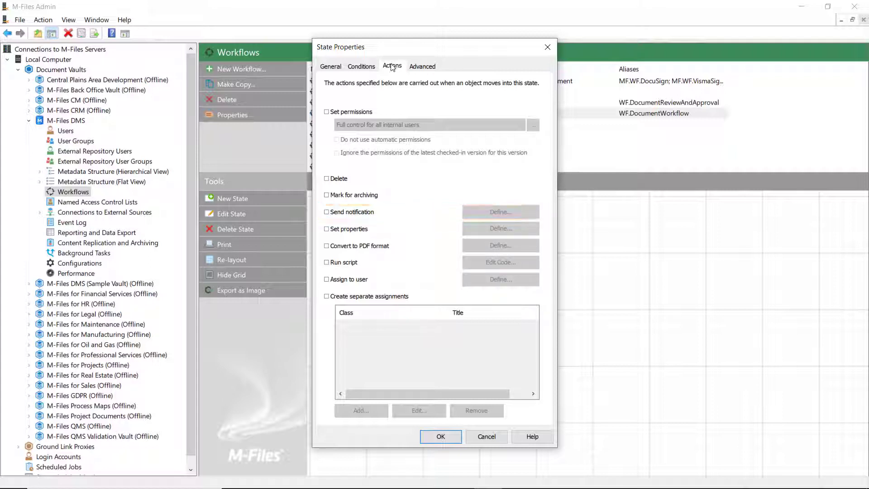
Enable a Final-state notification sent to the user who moved the document into Draft
left_click(344, 213)
left_click(472, 214)
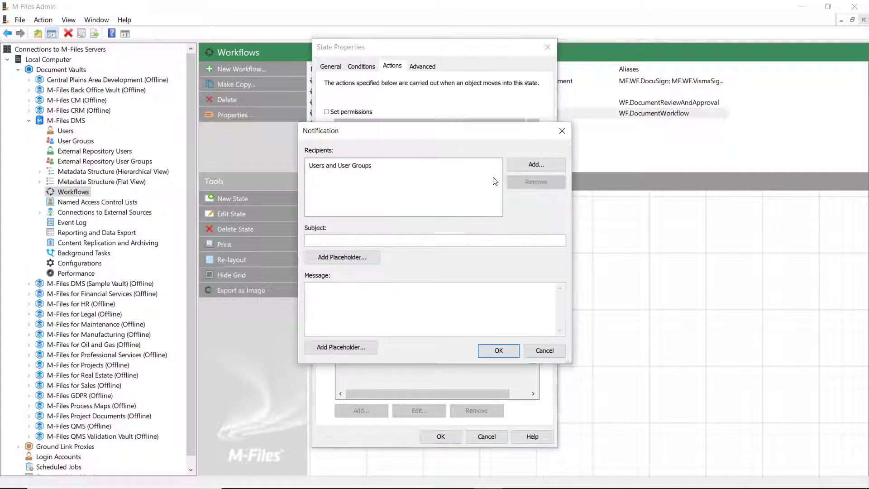
left_click(544, 164)
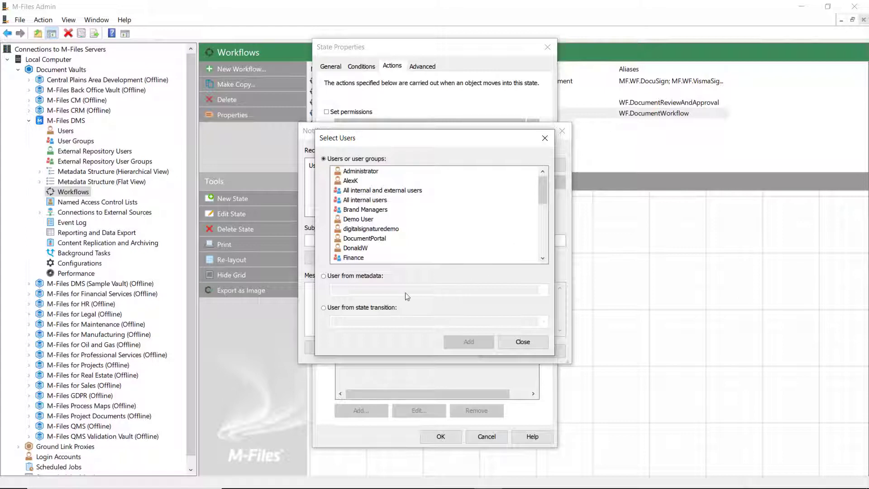
left_click(375, 308)
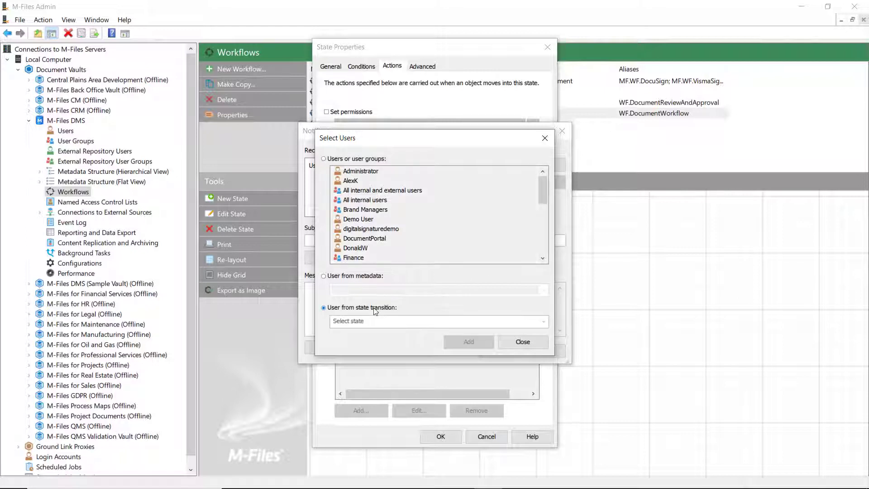
left_click(543, 322)
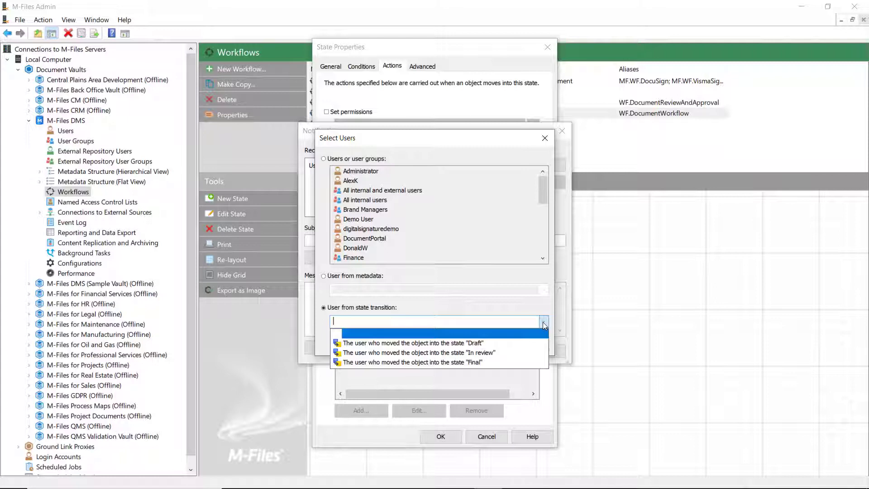
left_click(459, 344)
left_click(459, 345)
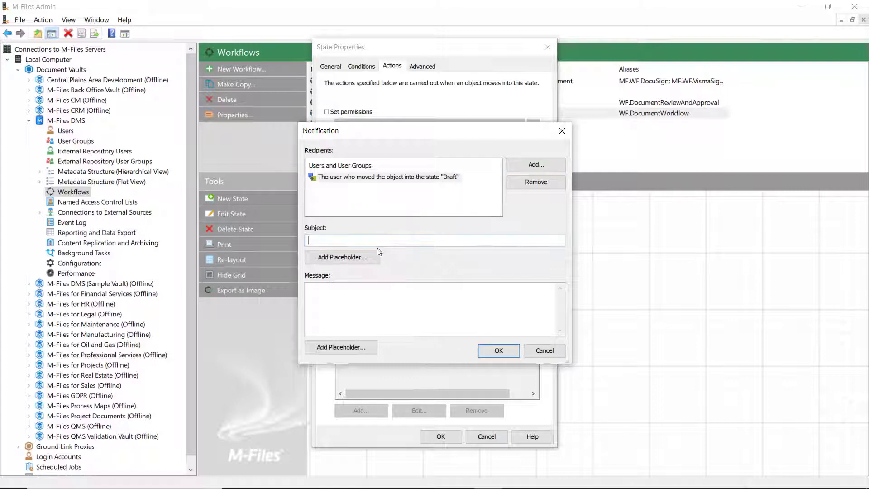
left_click(357, 258)
Set the notification subject to the Name or title placeholder plus 'reviewed and approved'
left_click(357, 259)
key("n")
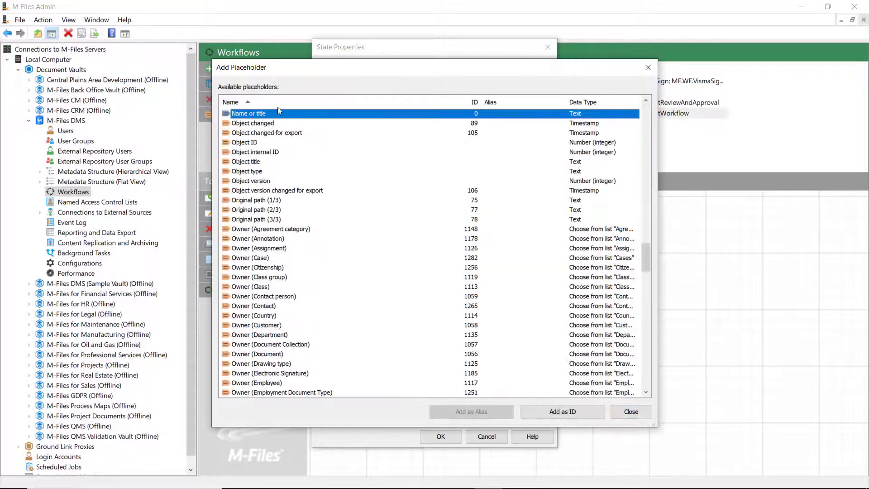
double_click(263, 113)
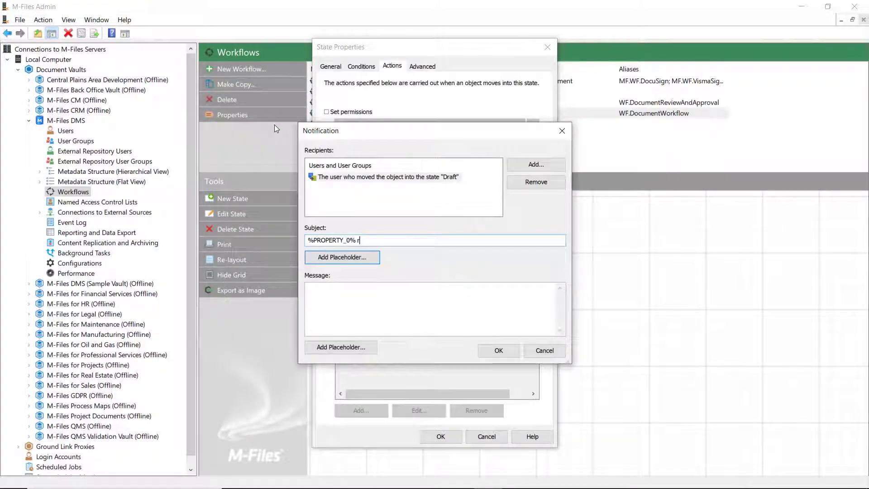
type("reviewed and approved")
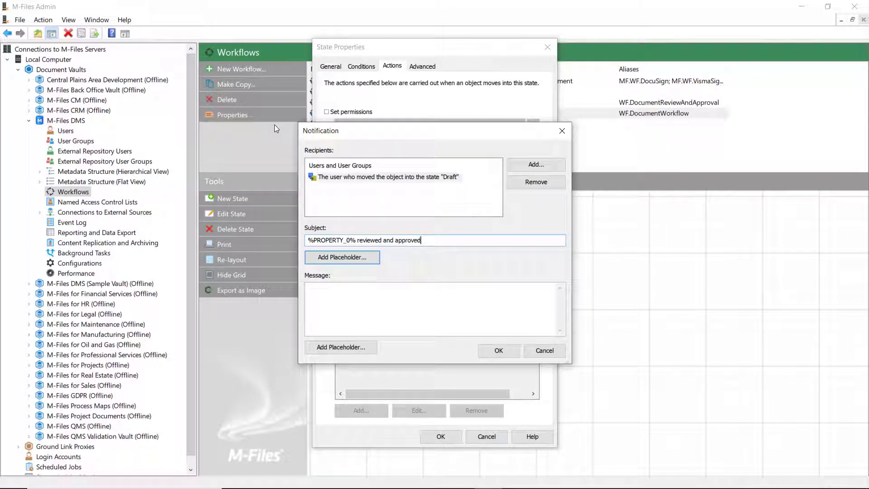
Write the message with the Name or title placeholder, saying the document was approved
left_click(350, 290)
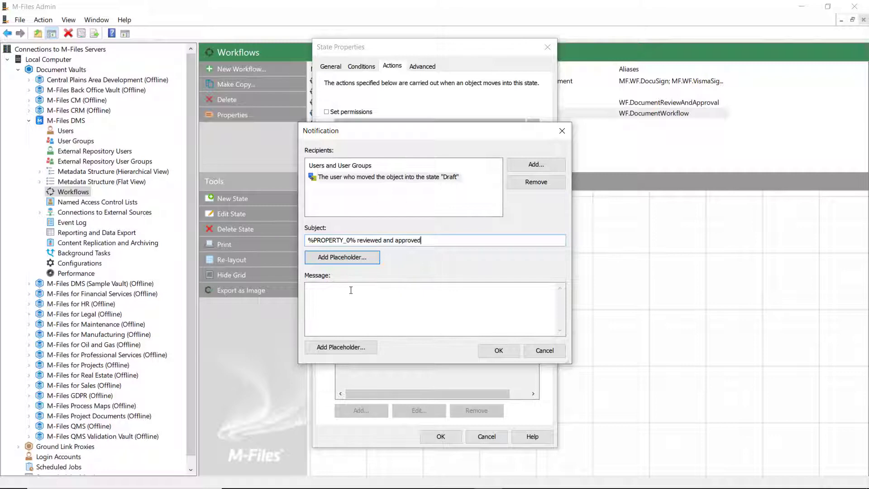
type("Your")
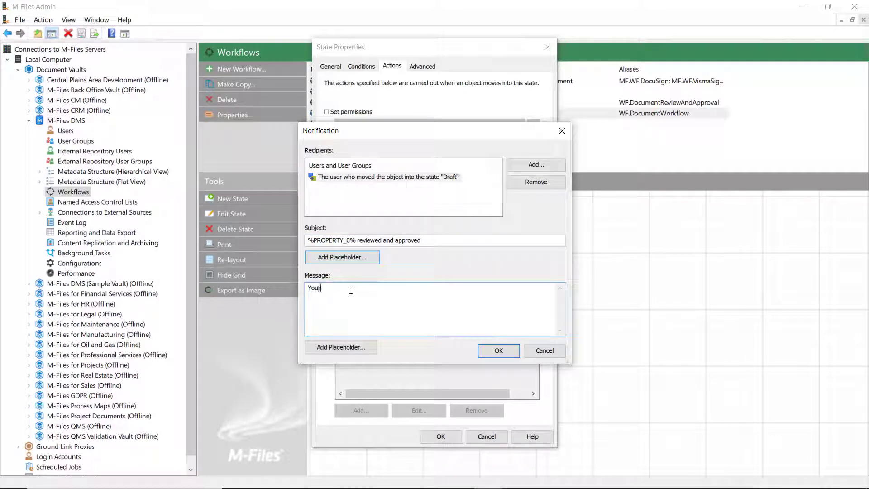
left_click(360, 351)
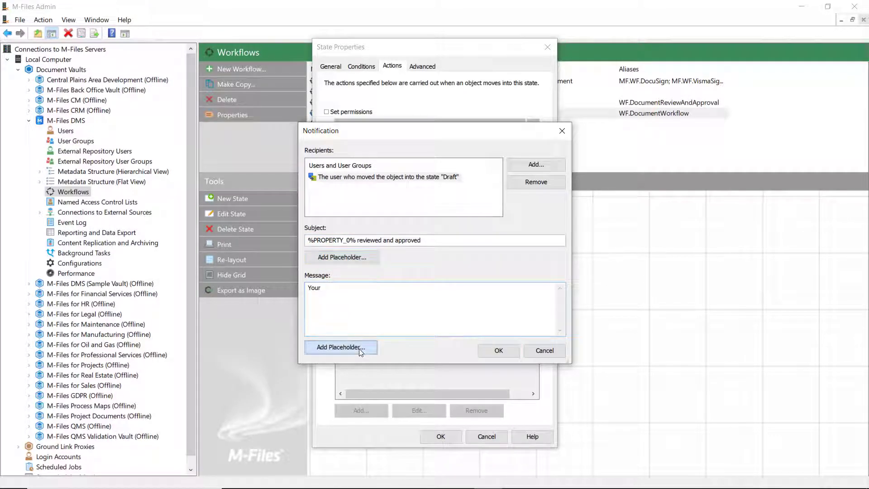
left_click(354, 288)
key("n")
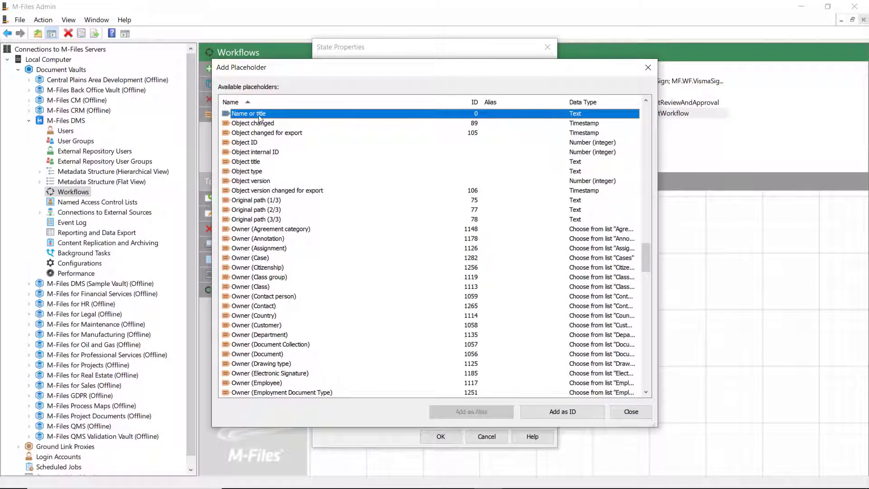
double_click(259, 114)
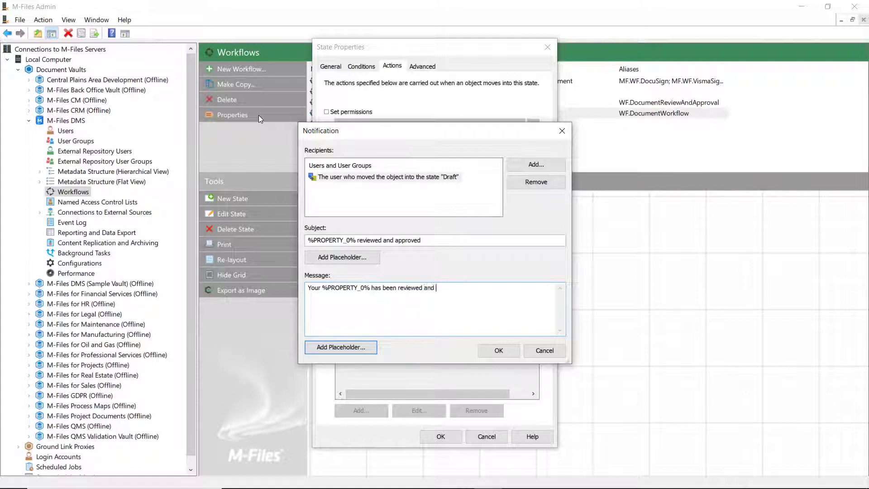
type("approved.")
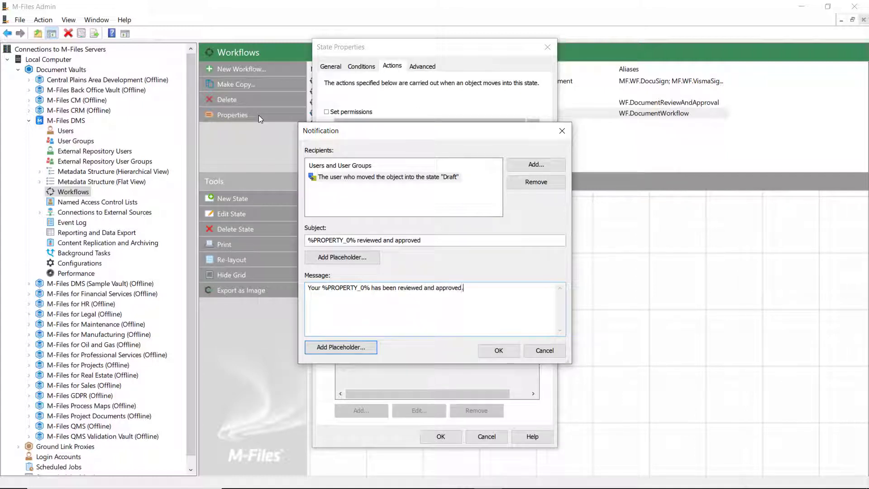
Confirm the notification and Final state settings and save Document Workflow
left_click(498, 351)
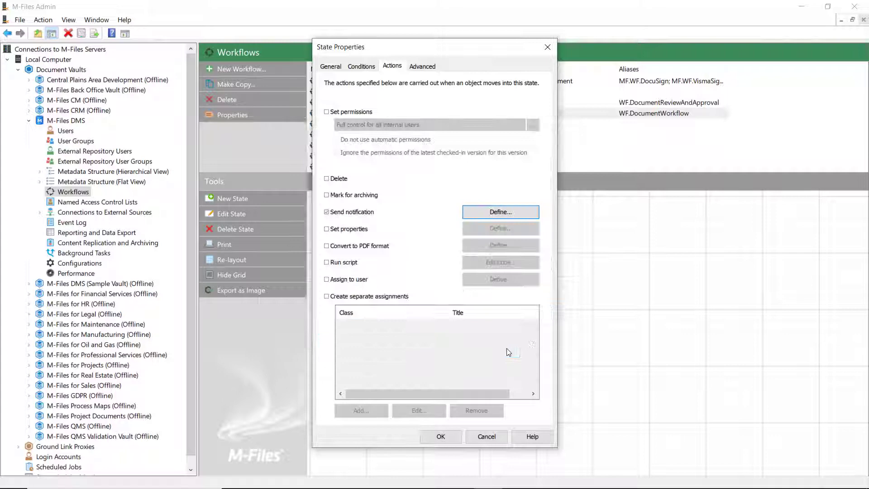
left_click(450, 436)
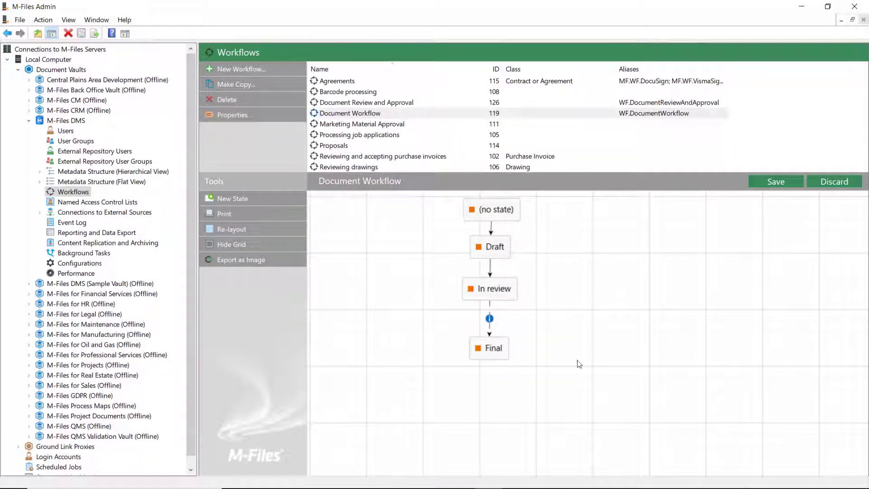
left_click(776, 181)
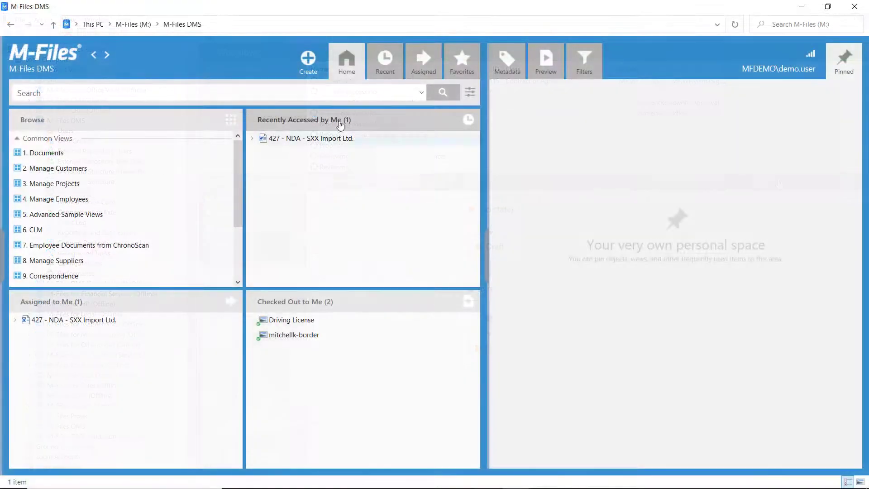
Create the Word document 'Remote Working Ideas 2021' of class Document in Document Workflow
left_click(308, 58)
left_click(295, 121)
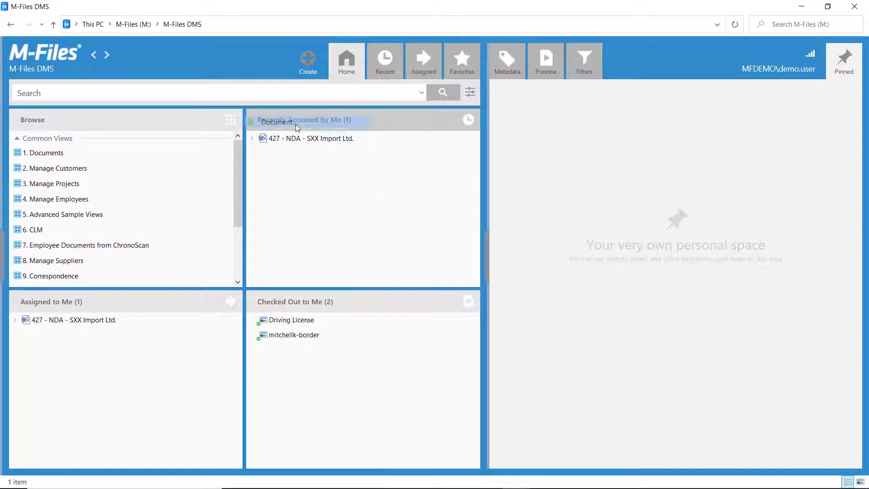
left_click(329, 97)
type("d")
left_click(355, 175)
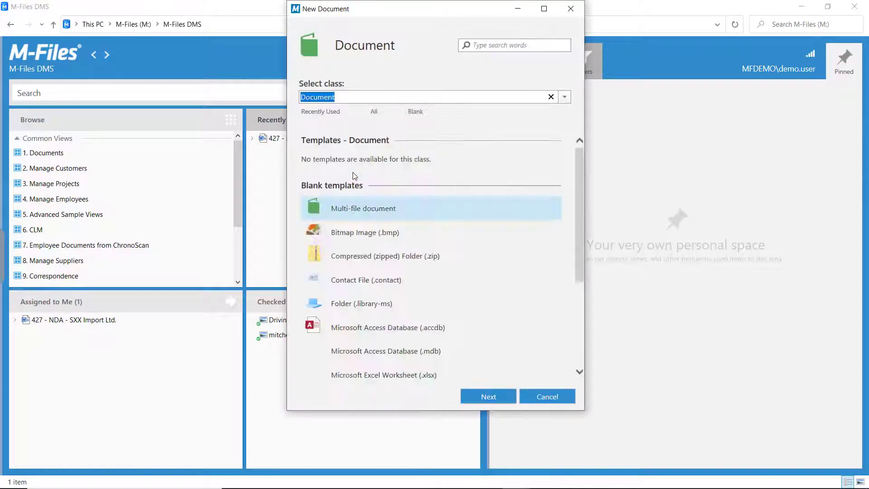
scroll(429, 336, "down", 2)
double_click(419, 370)
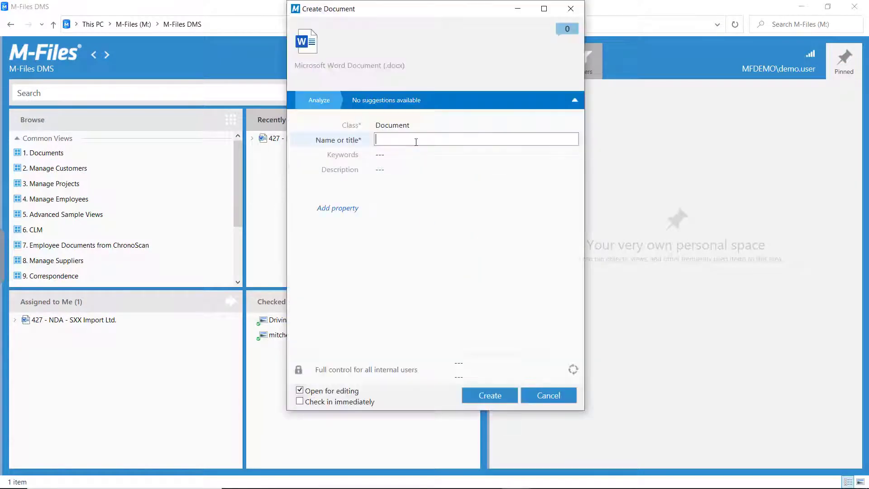
type("Remote Working Ideas 2021")
left_click(500, 362)
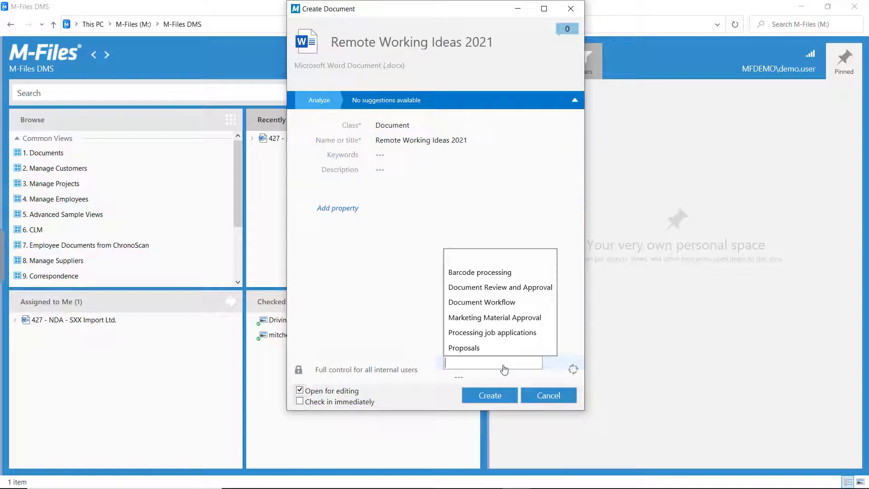
left_click(502, 303)
left_click(506, 399)
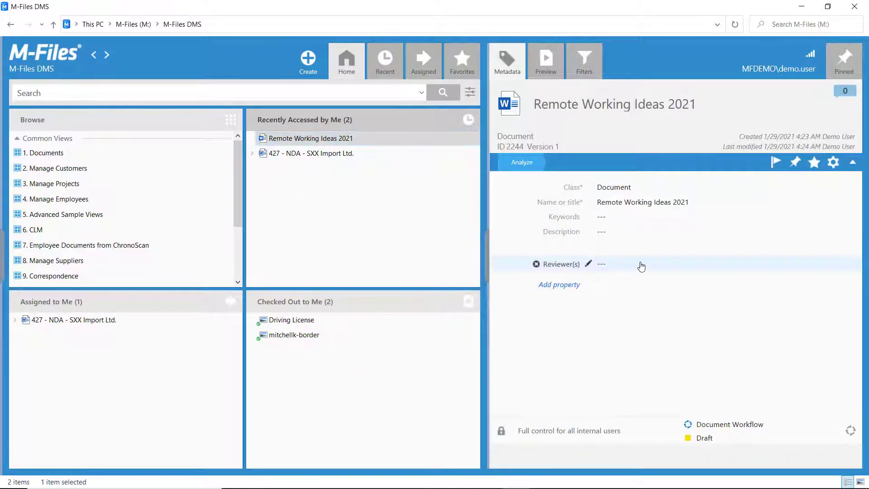
Set the suggested user as reviewer, change the state to In review, and save
left_click(641, 266)
type("john")
left_click(644, 278)
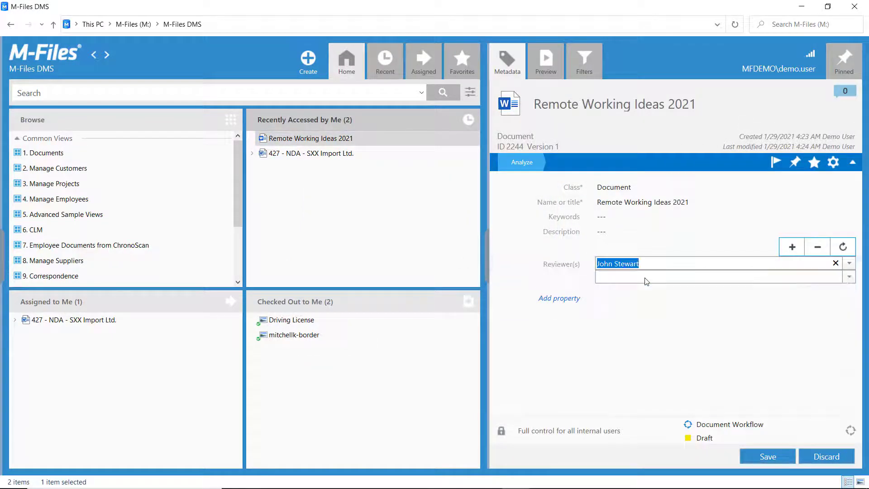
left_click(769, 437)
left_click(787, 422)
left_click(473, 306)
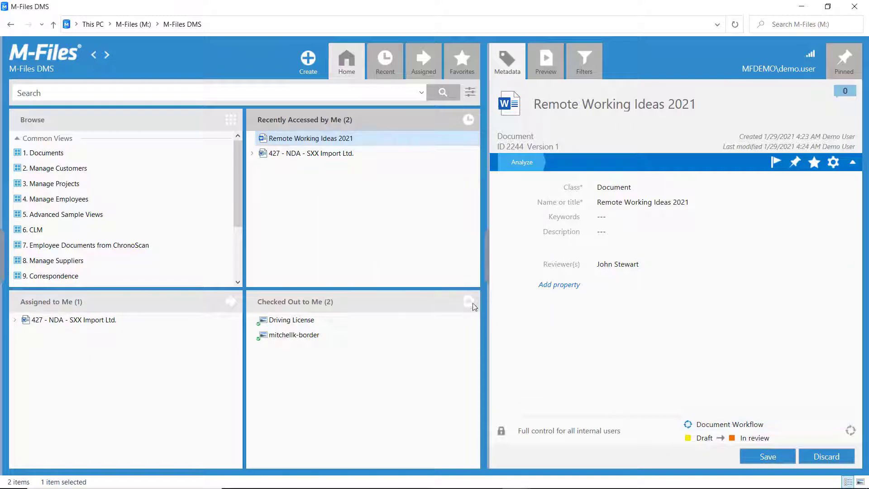
left_click(769, 457)
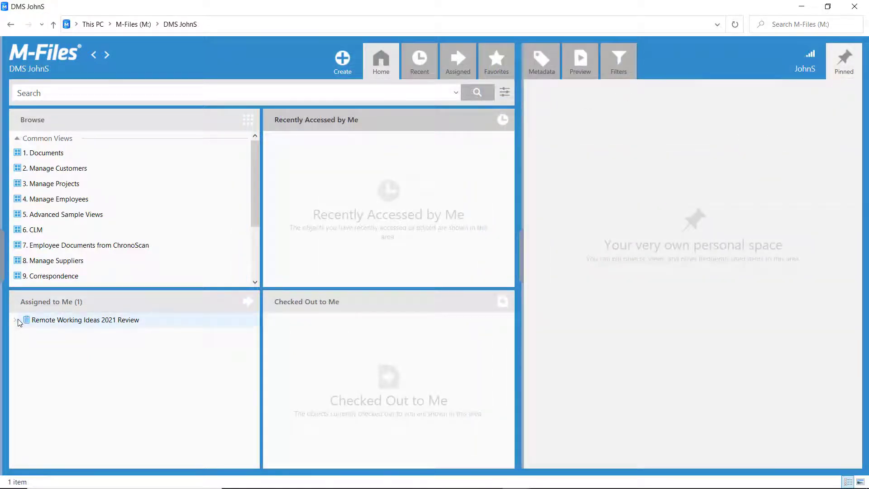
Open the Remote Working Ideas 2021 Review assignment's details
left_click(19, 321)
left_click(51, 335)
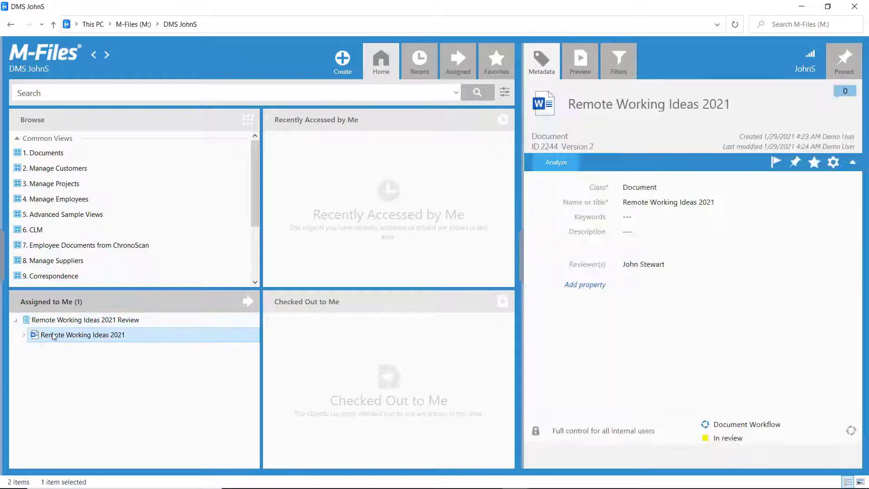
left_click(152, 320)
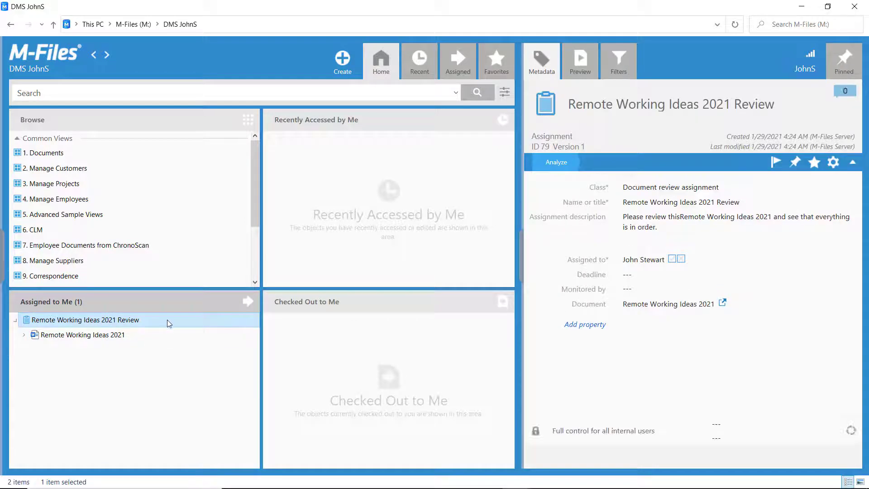
Mark the review approved without a comment, save, and read the approval email
left_click(671, 259)
left_click(417, 295)
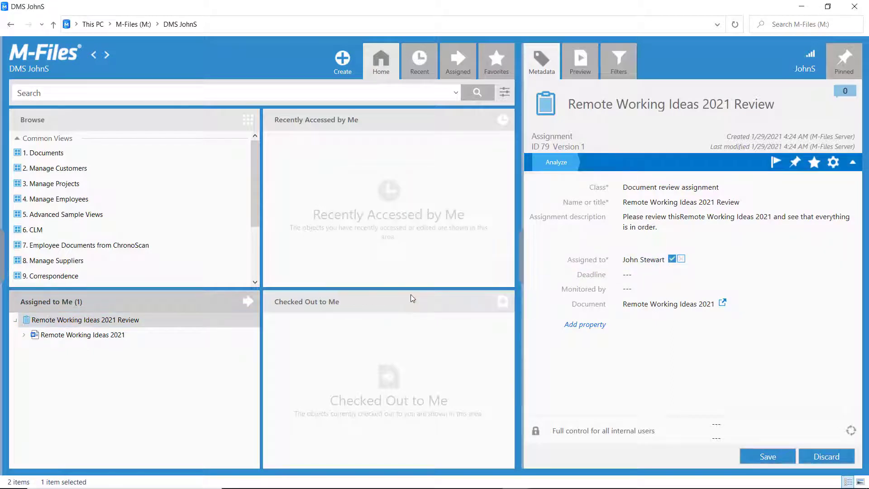
left_click(768, 456)
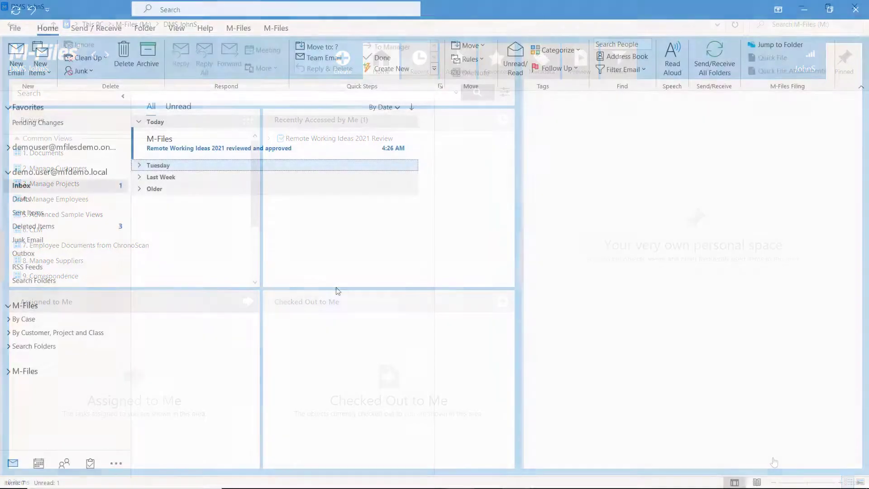
left_click(274, 149)
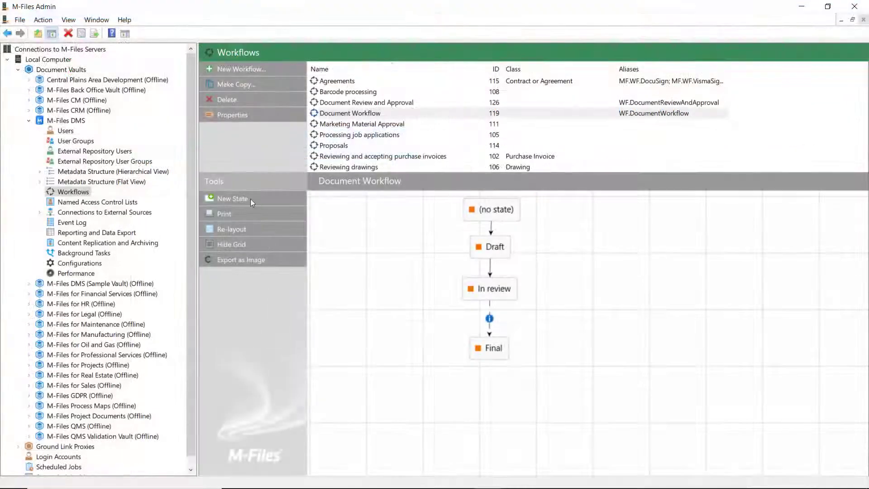
Add a Document rejected state and link In review to it
left_click(247, 199)
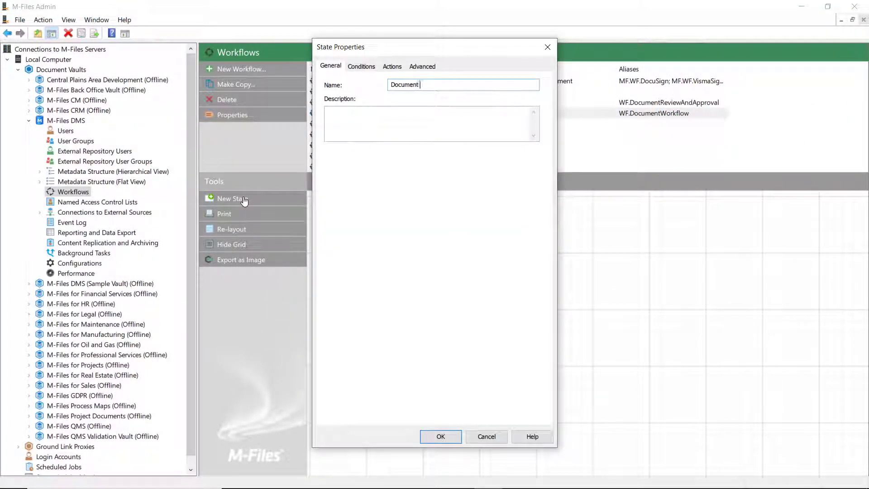
left_click(437, 437)
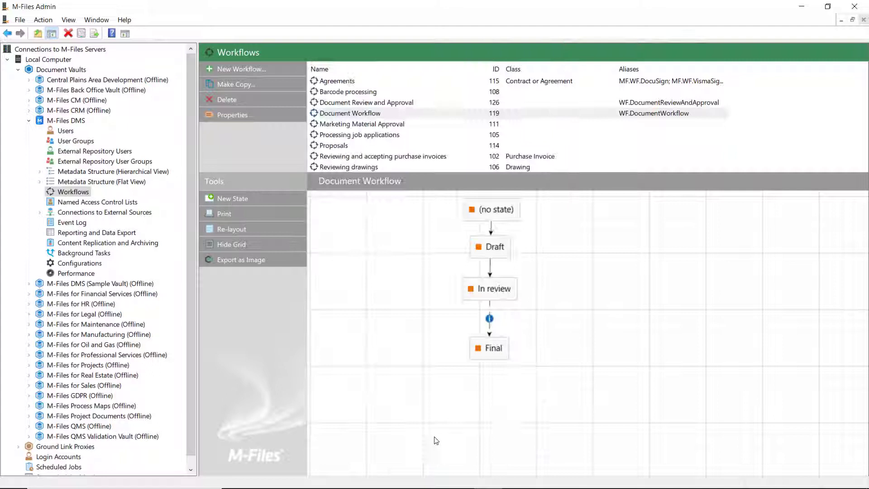
left_click_drag(372, 218, 381, 266)
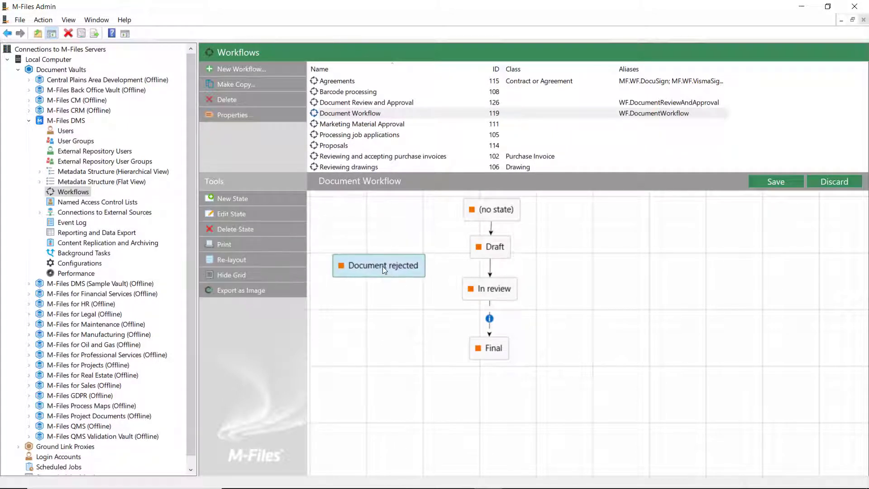
left_click_drag(460, 287, 423, 275)
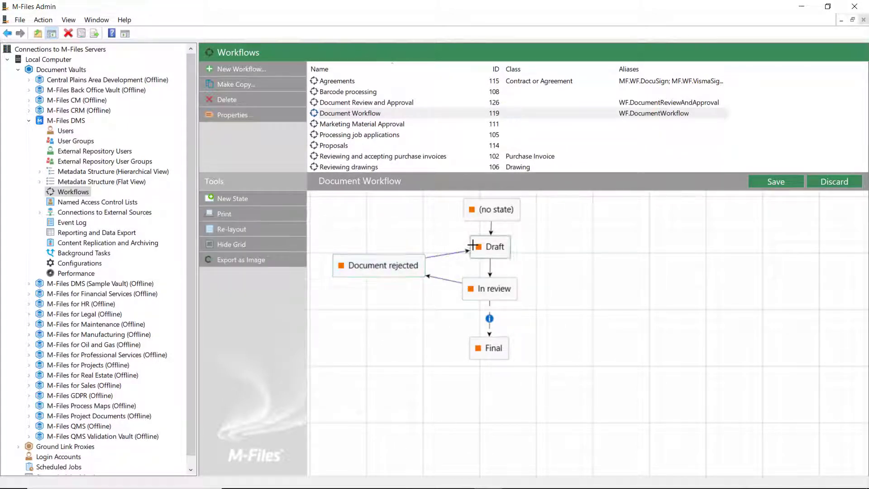
Enable a Document rejected notification sent to the user who moved the document into Draft
double_click(407, 270)
left_click(393, 66)
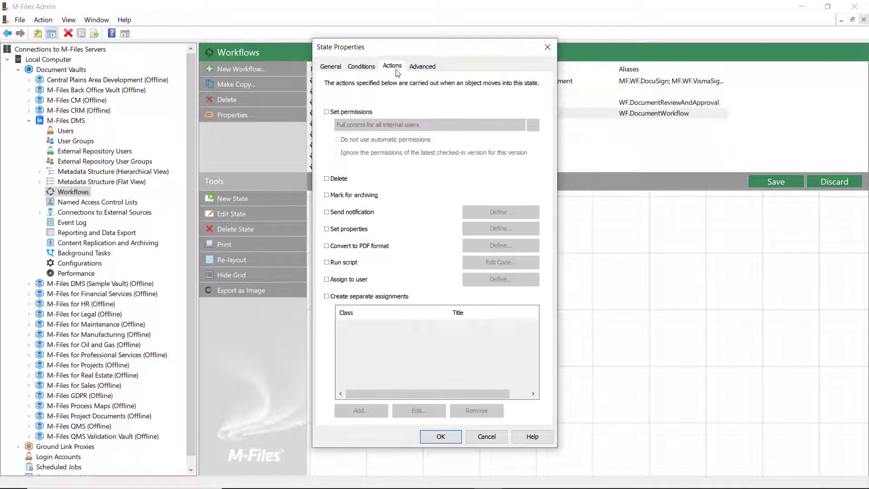
left_click(364, 212)
left_click(499, 212)
left_click(539, 165)
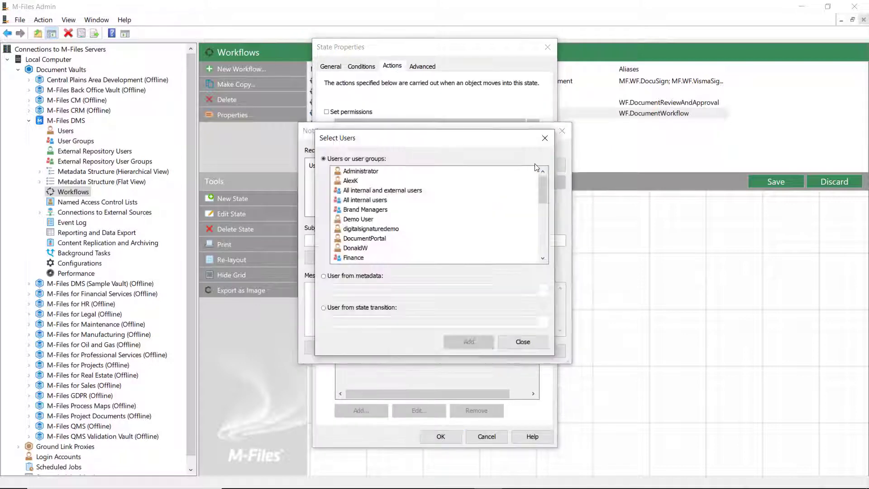
left_click(387, 308)
left_click(453, 322)
left_click(466, 344)
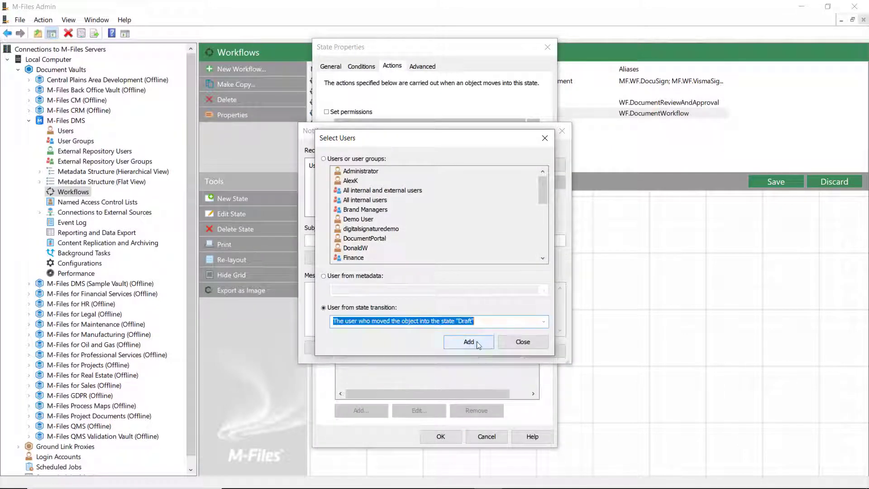
left_click(468, 341)
Set the subject to the Name or title placeholder plus 'reviewed and rejected'
left_click(352, 257)
left_click(351, 259)
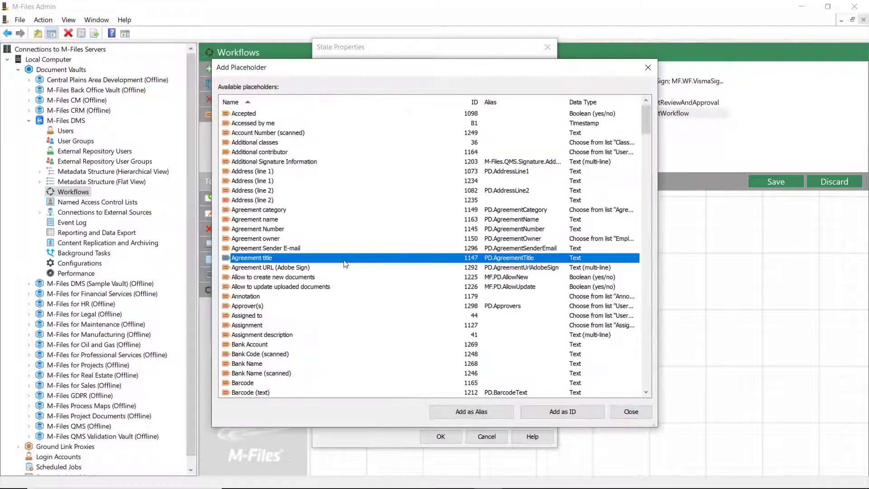
key("n")
double_click(276, 113)
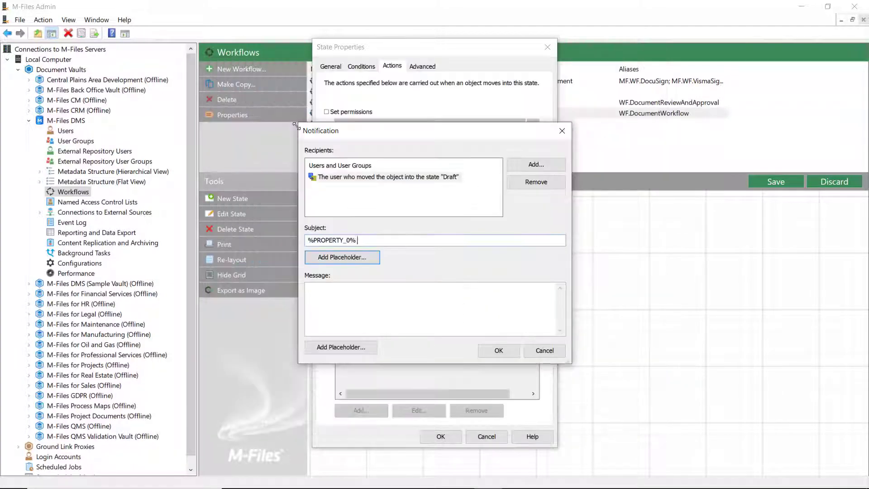
type("reviewed and rejected")
Begin the message 'Your [Name or title] has been reviewed and rejected. Please make the proposed changes…'
left_click(361, 298)
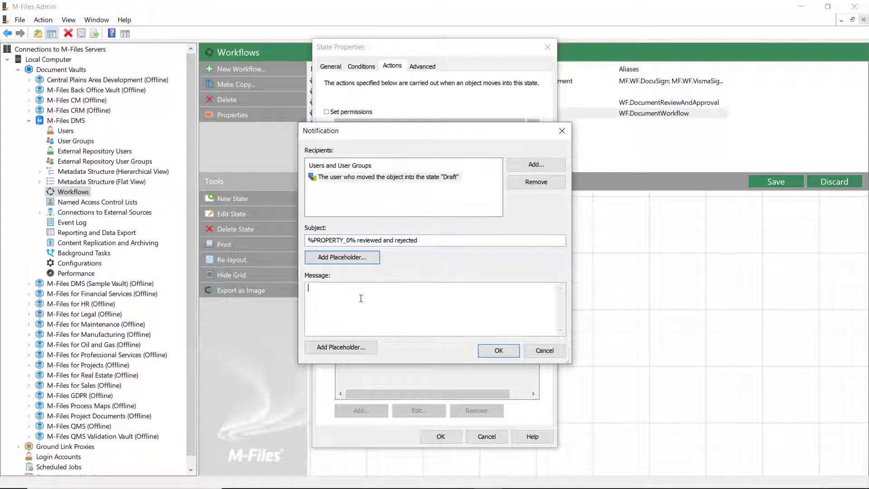
type("Your")
left_click(357, 349)
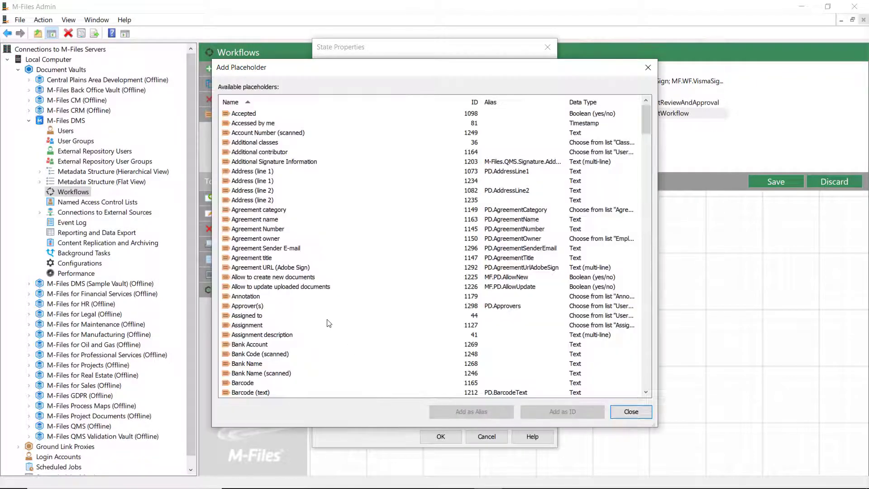
left_click(327, 317)
key("n")
double_click(268, 113)
type("has")
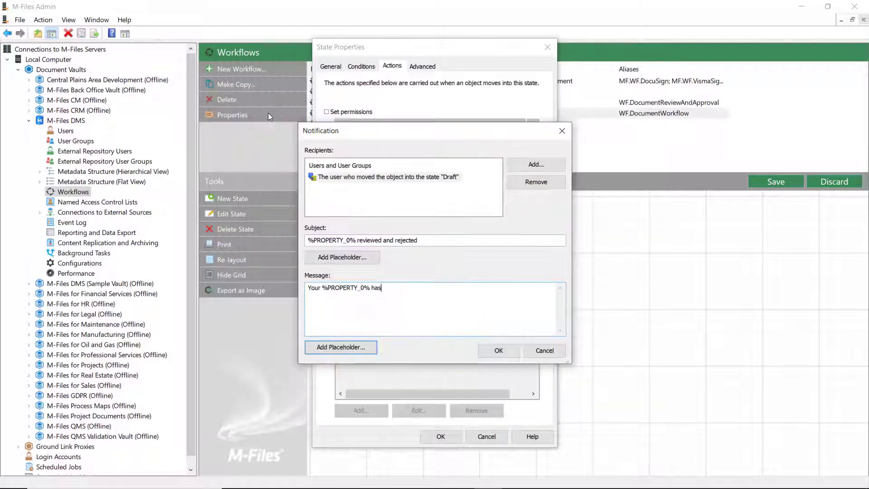
type(" been reviewed and rejected. Please make the propos")
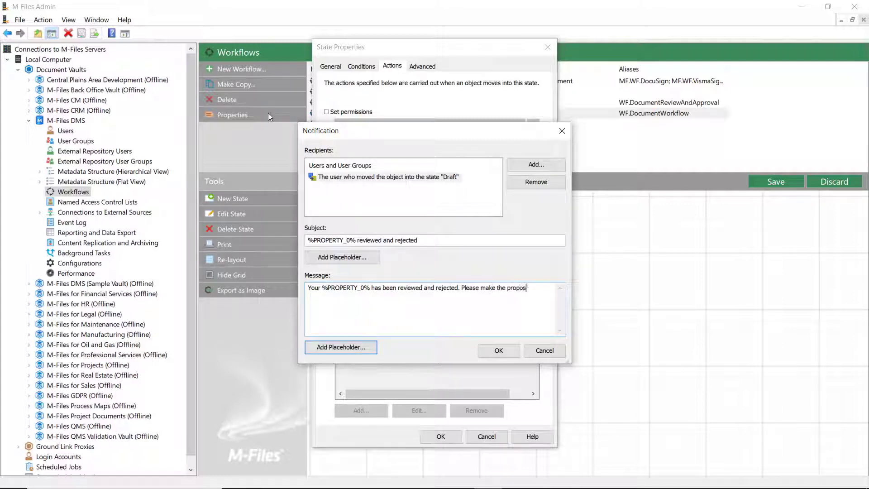
type("ed changes and send the document back for review.")
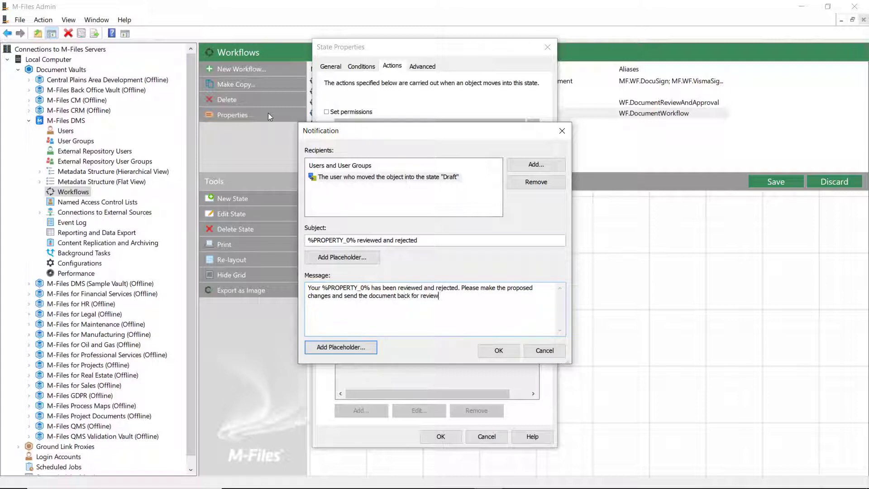
Make In review → Document rejected trigger when any separate assignment is rejected
left_click(498, 351)
left_click(448, 437)
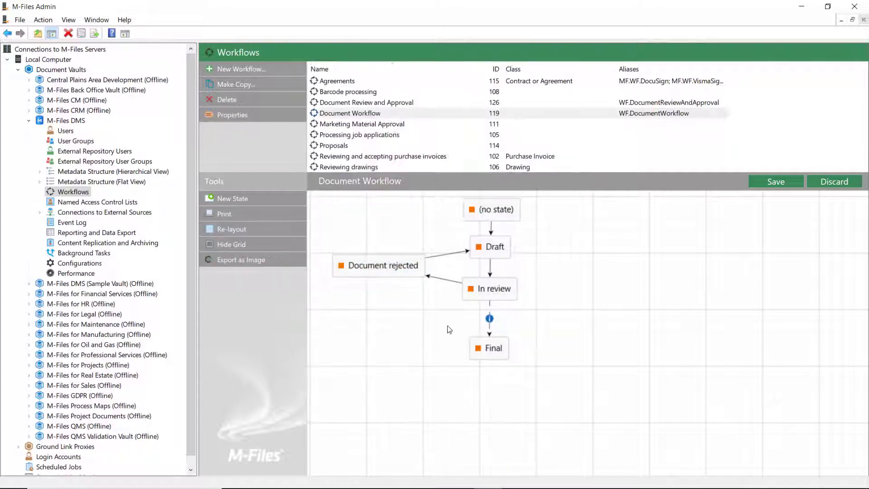
double_click(447, 281)
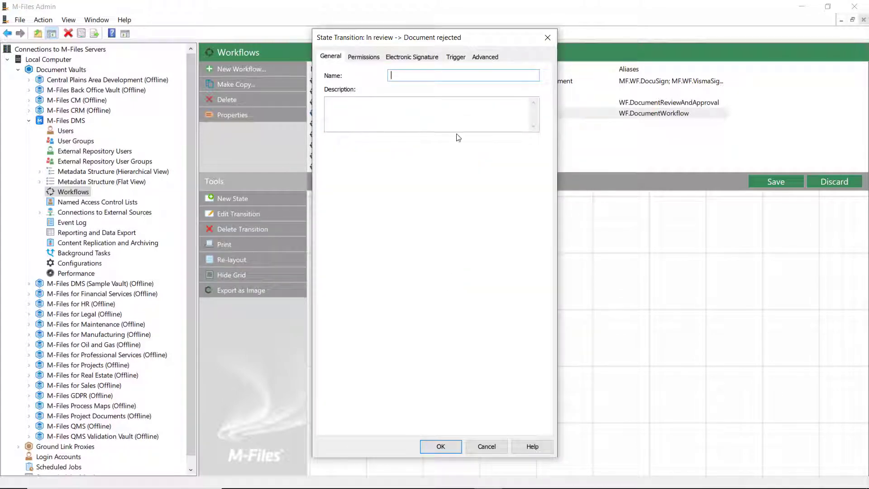
left_click(456, 58)
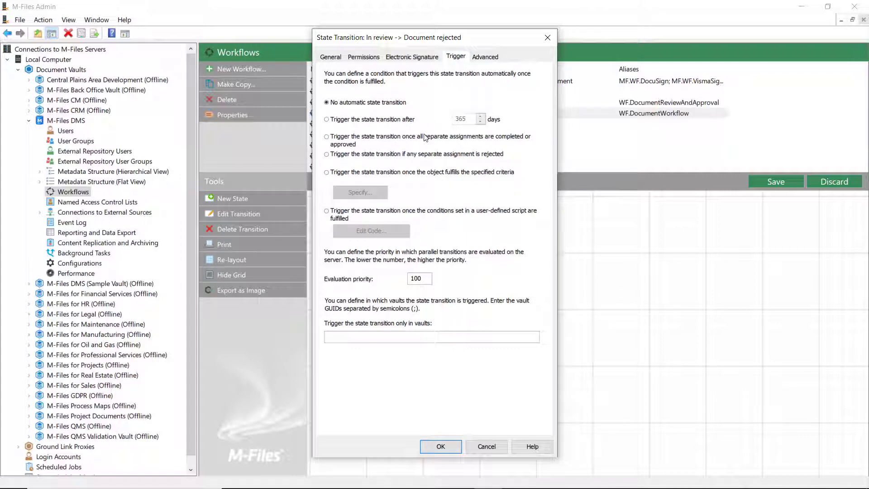
left_click(457, 447)
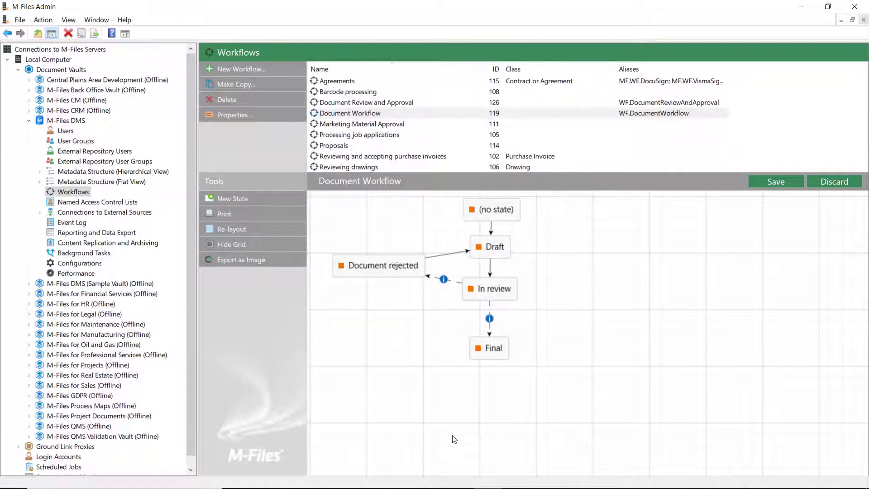
Set Document rejected → Draft to trigger after days, replacing the 365-day default
double_click(450, 255)
left_click(455, 58)
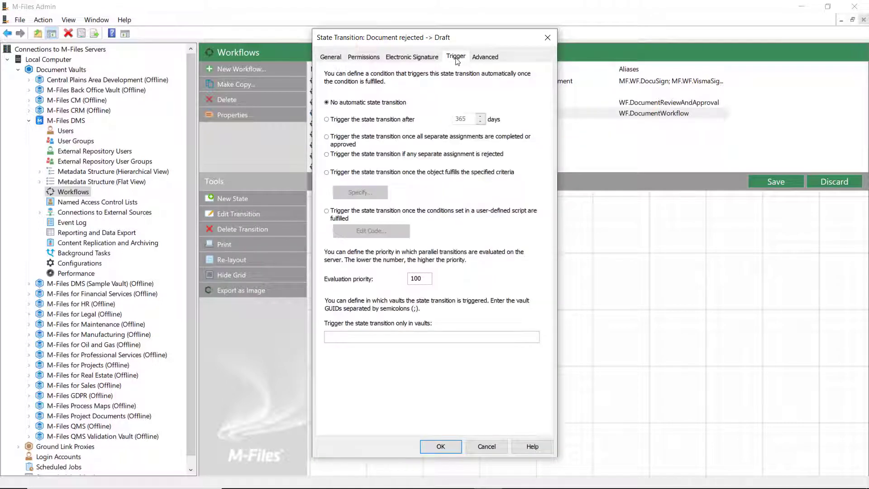
left_click(365, 120)
left_click_drag(466, 122, 443, 119)
Set the Draft return delay to 0 days, then reject the review with 'Needs more pictures'
type("0")
left_click(455, 449)
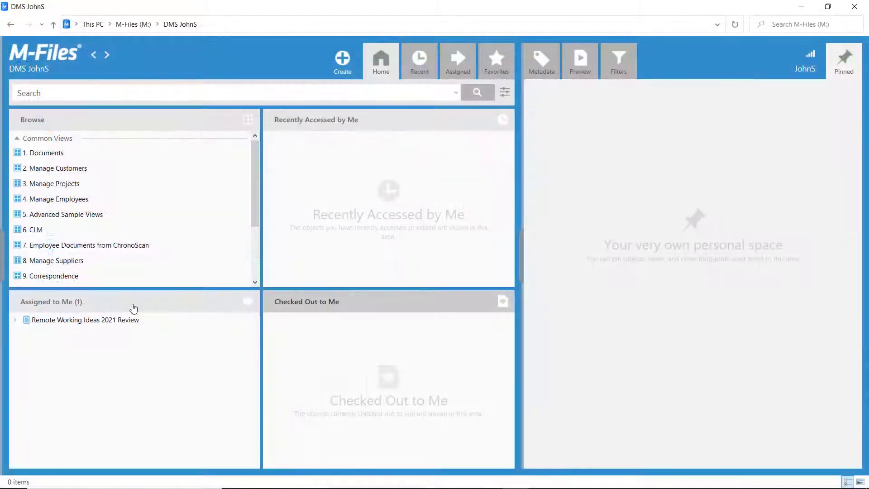
left_click(88, 320)
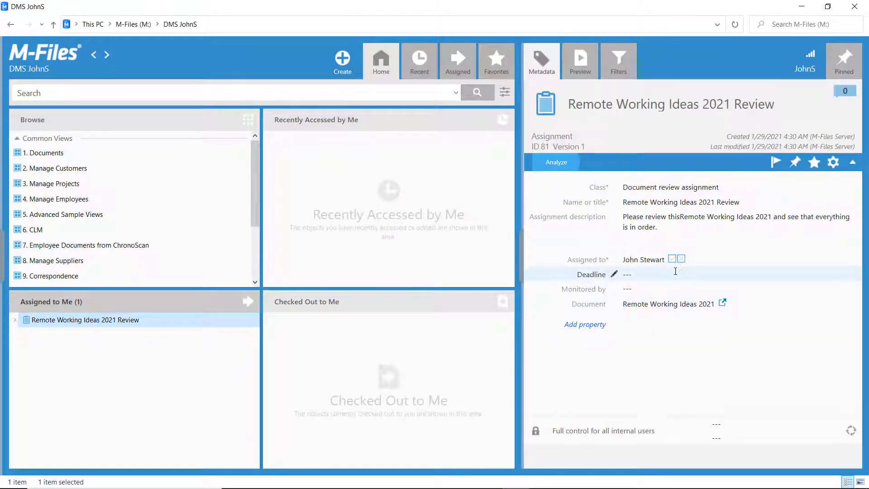
left_click(681, 259)
type("Needs more p")
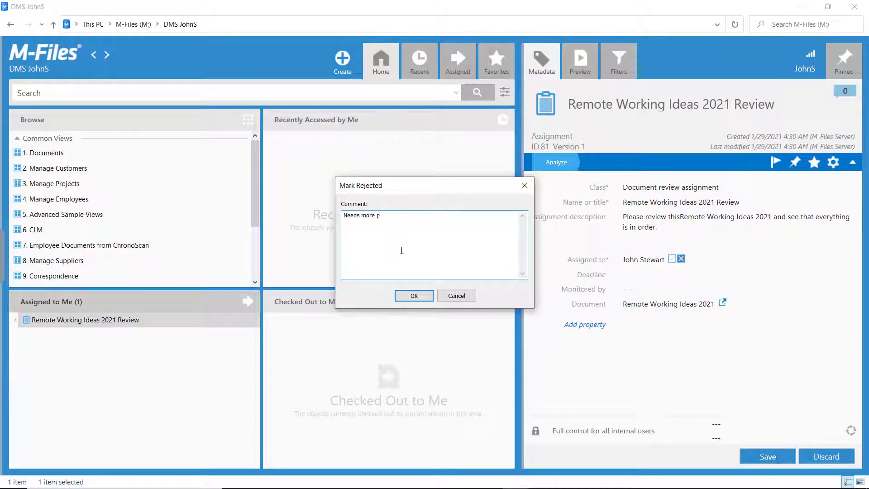
type("ictures")
left_click(418, 295)
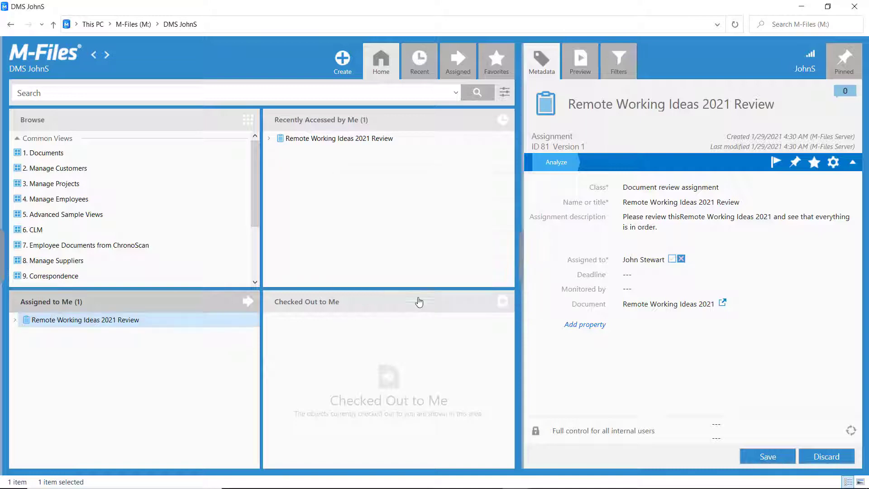
Save the rejection and read the 'Remote Working Ideas 2021 reviewed and rejected' email
left_click(775, 458)
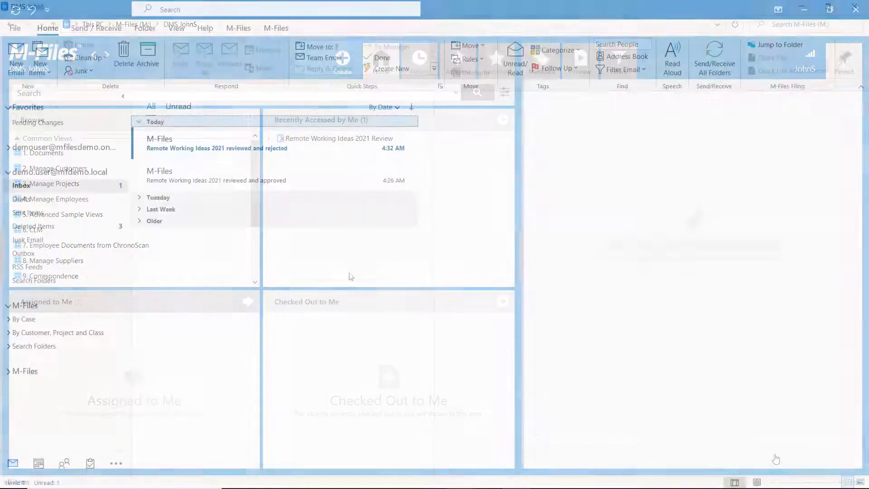
left_click(289, 156)
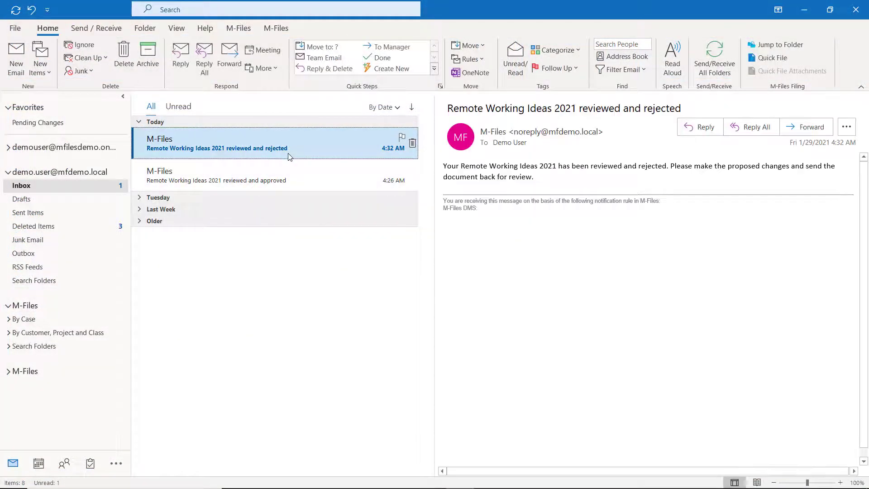